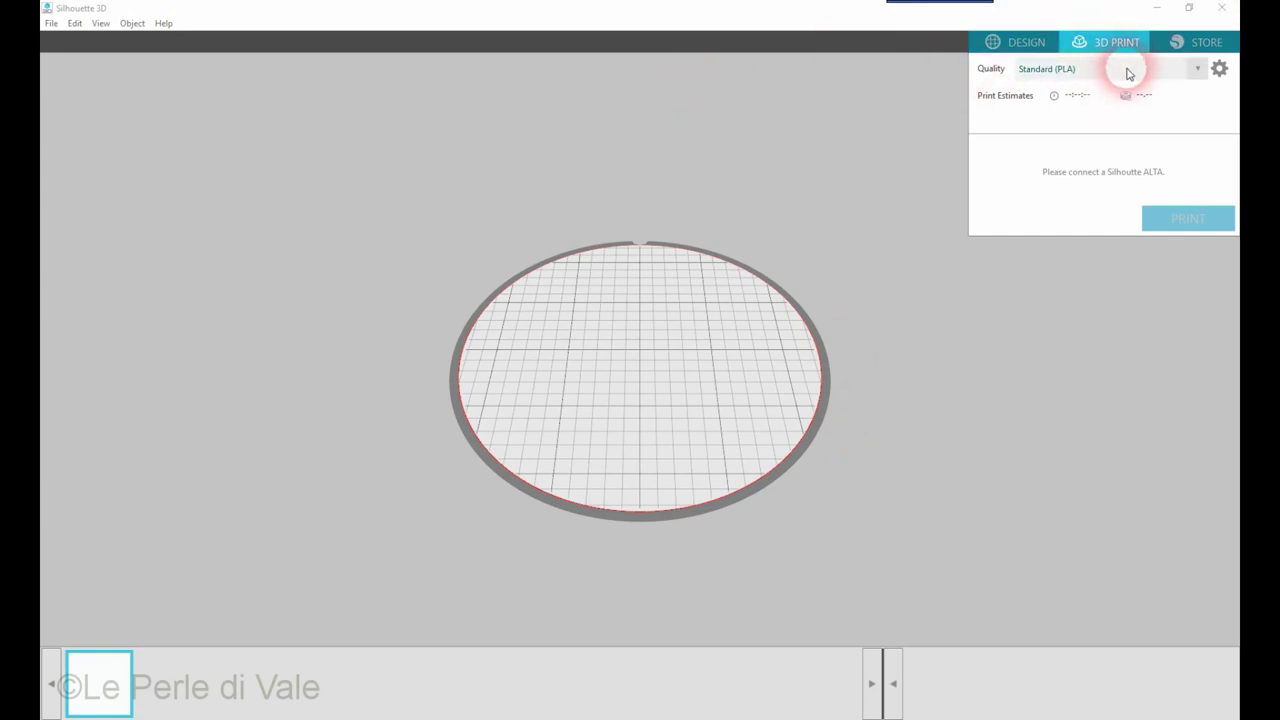
left_click(1198, 70)
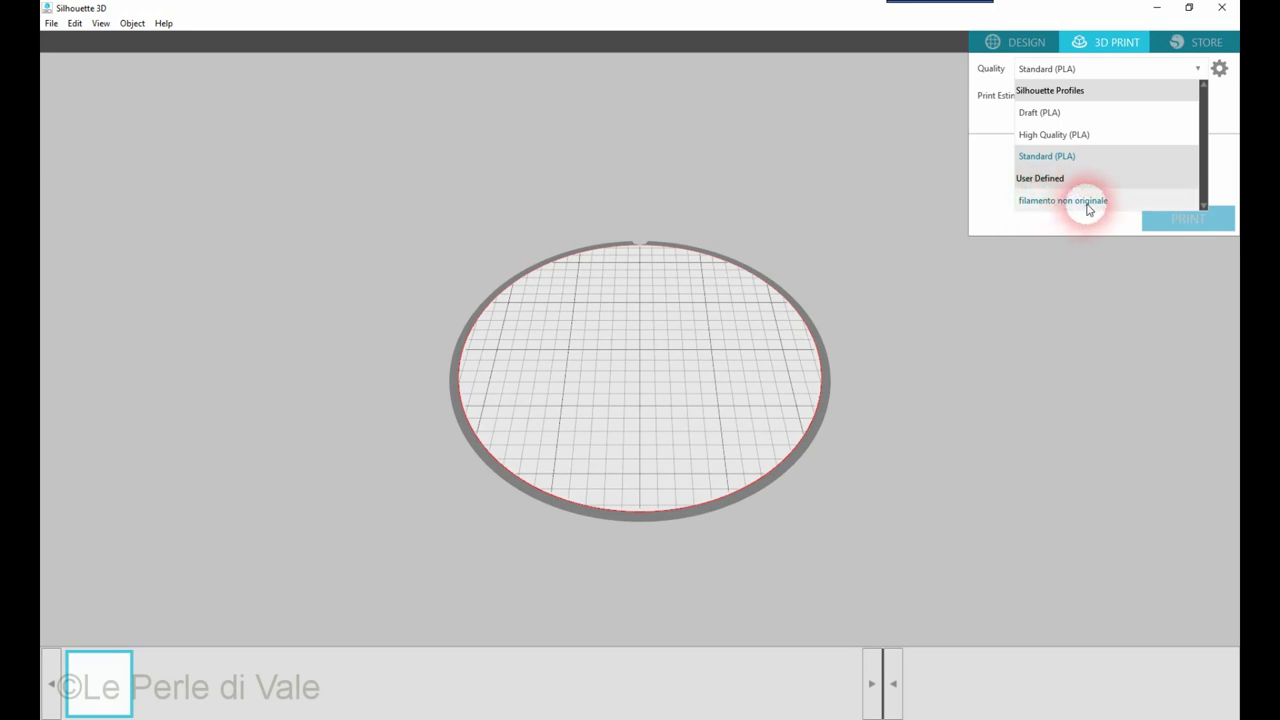
left_click(979, 275)
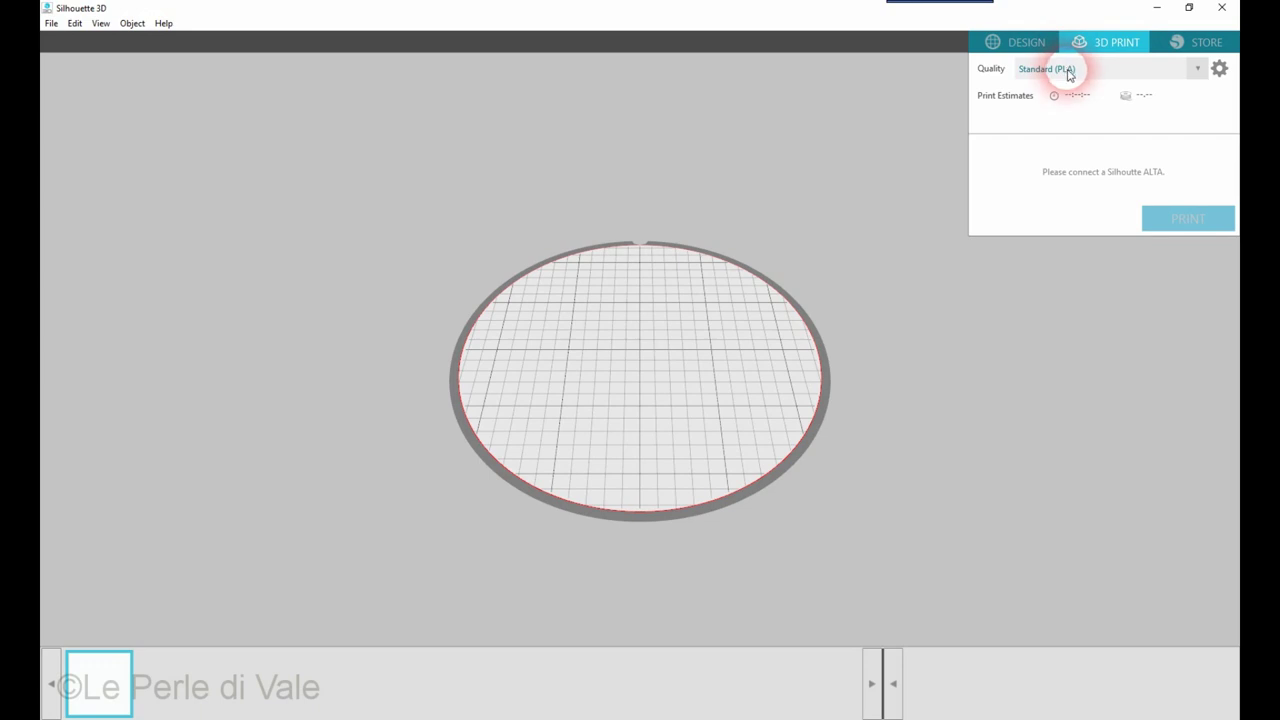
In the advanced print settings, choose the Standard (PLA) profile and set its temperature to 195 °C.
left_click(1220, 69)
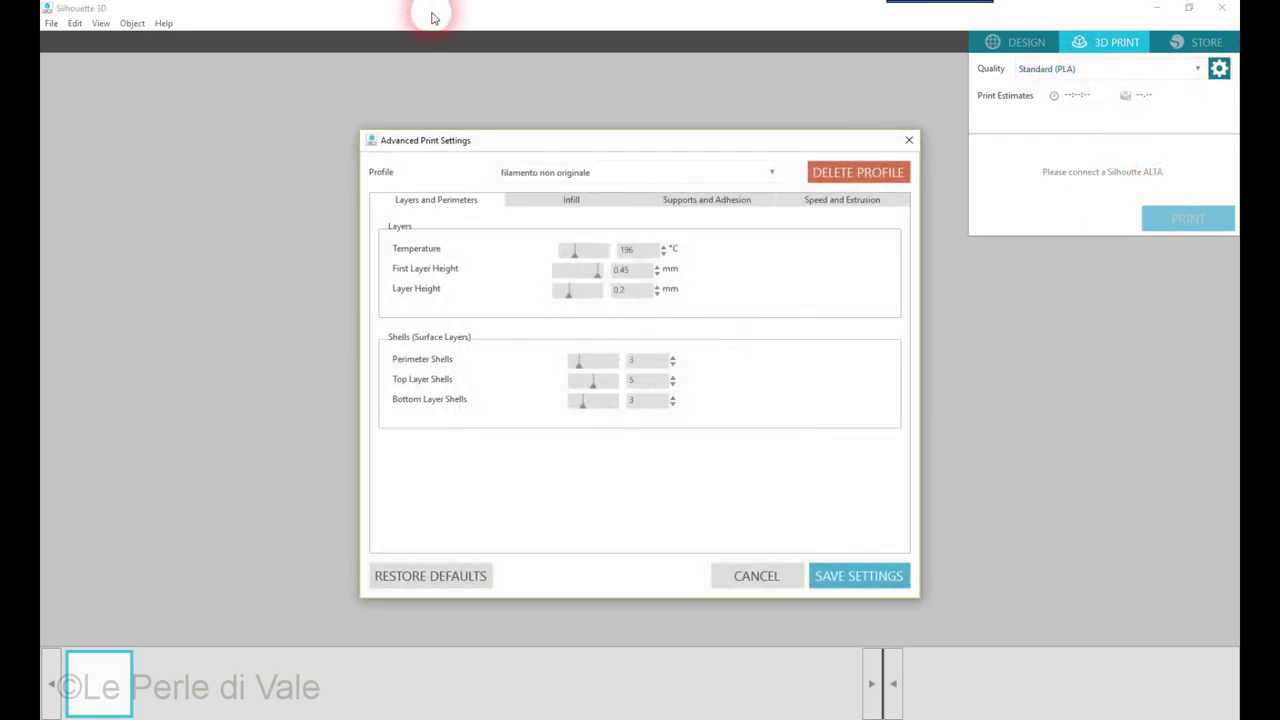
left_click(770, 174)
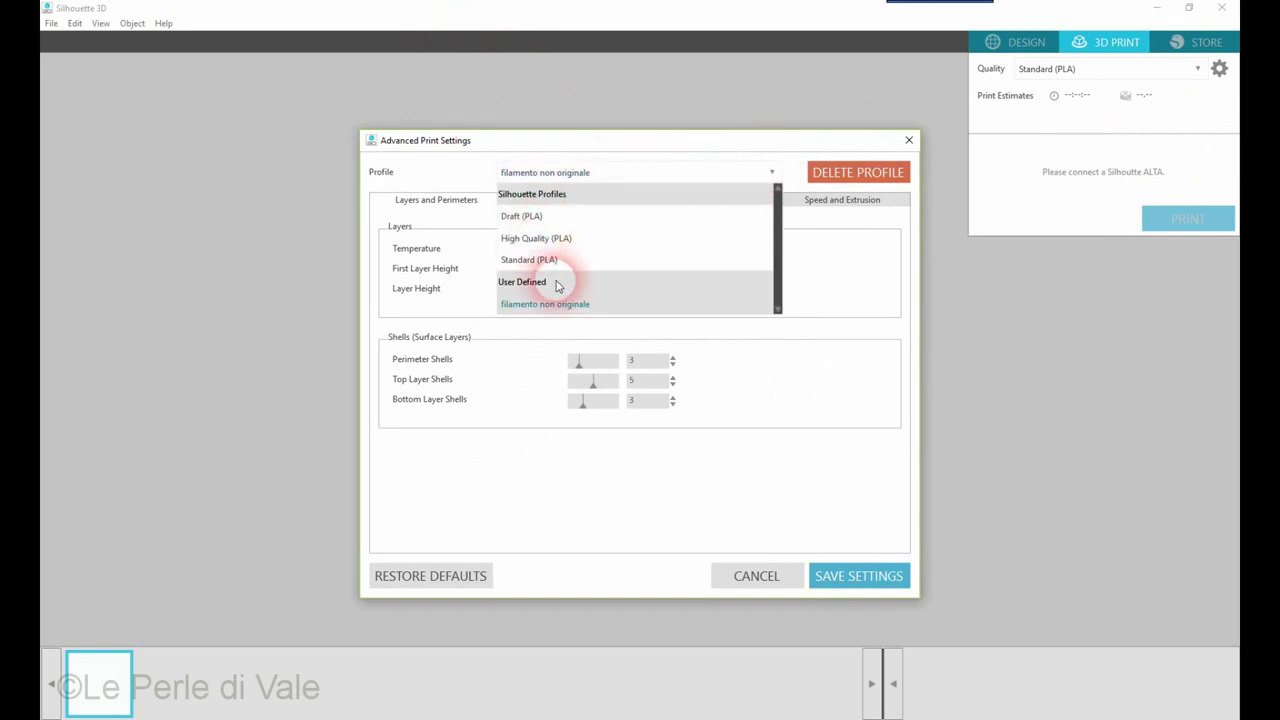
left_click(546, 266)
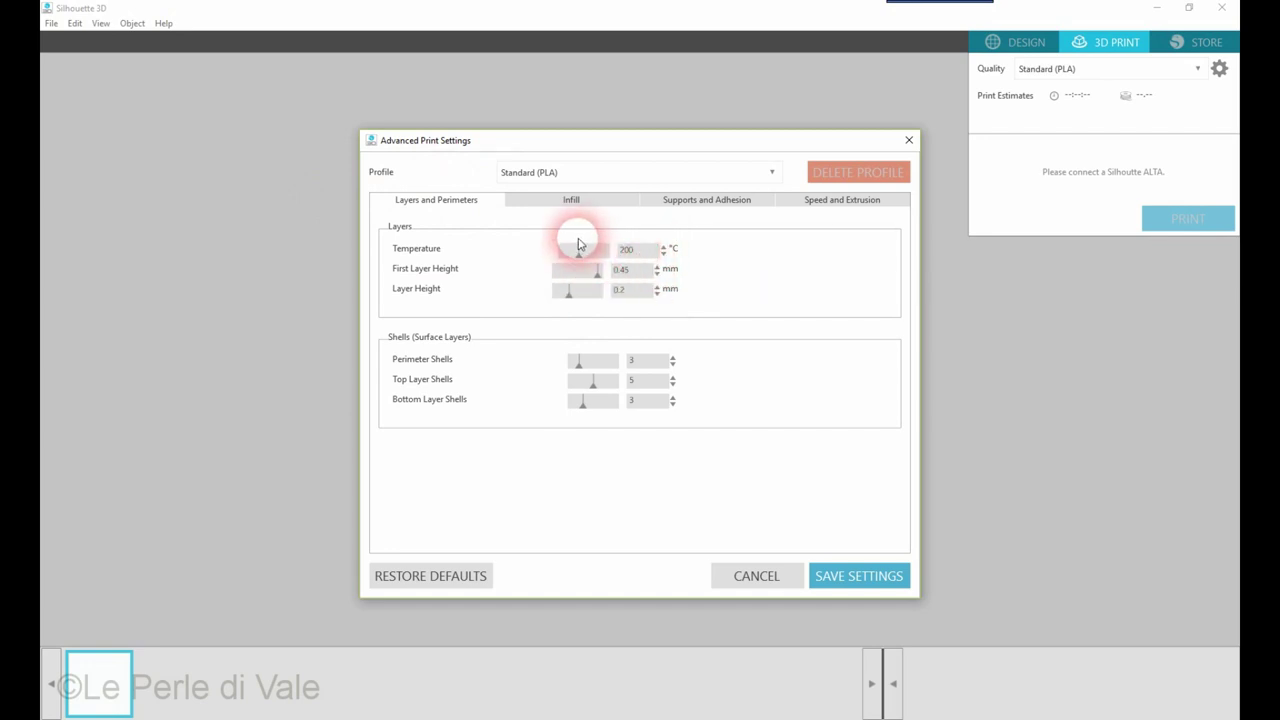
left_click(664, 256)
left_click(664, 256)
left_click(664, 256)
left_click(664, 256)
left_click(664, 256)
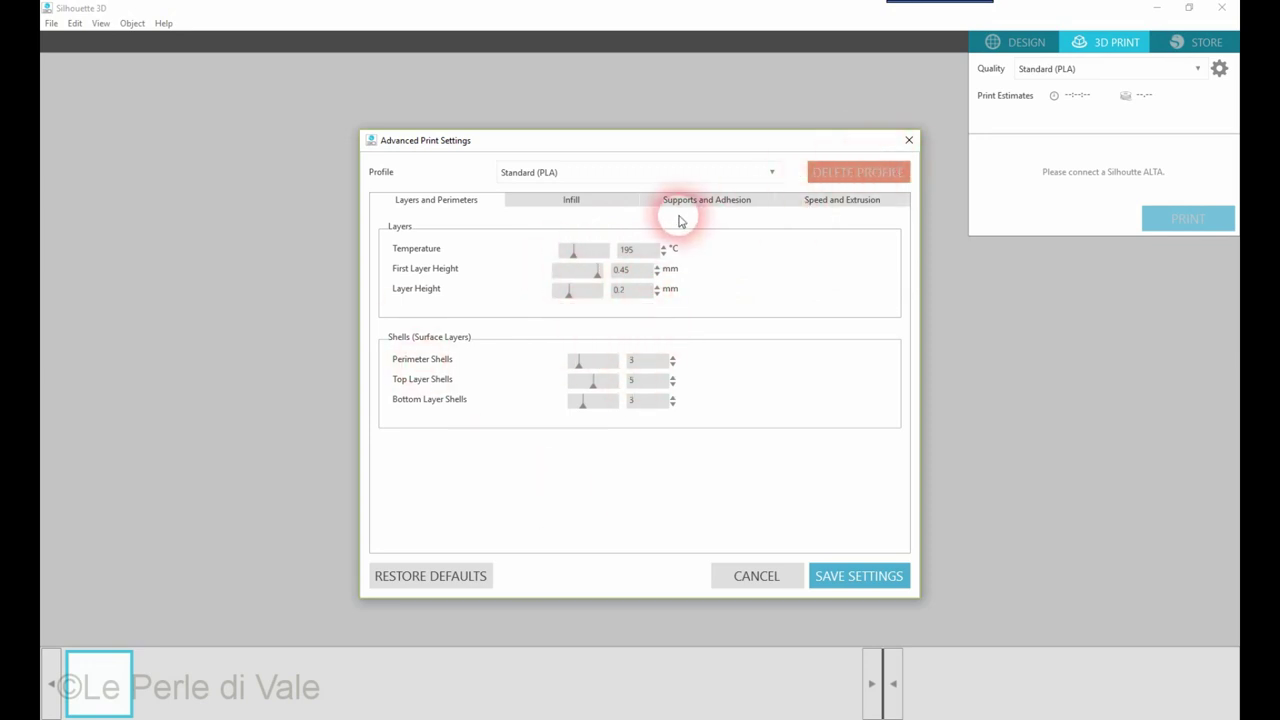
Set the Standard (PLA) extrusion width to 0.2 mm and try to save the settings as a new profile.
left_click(818, 203)
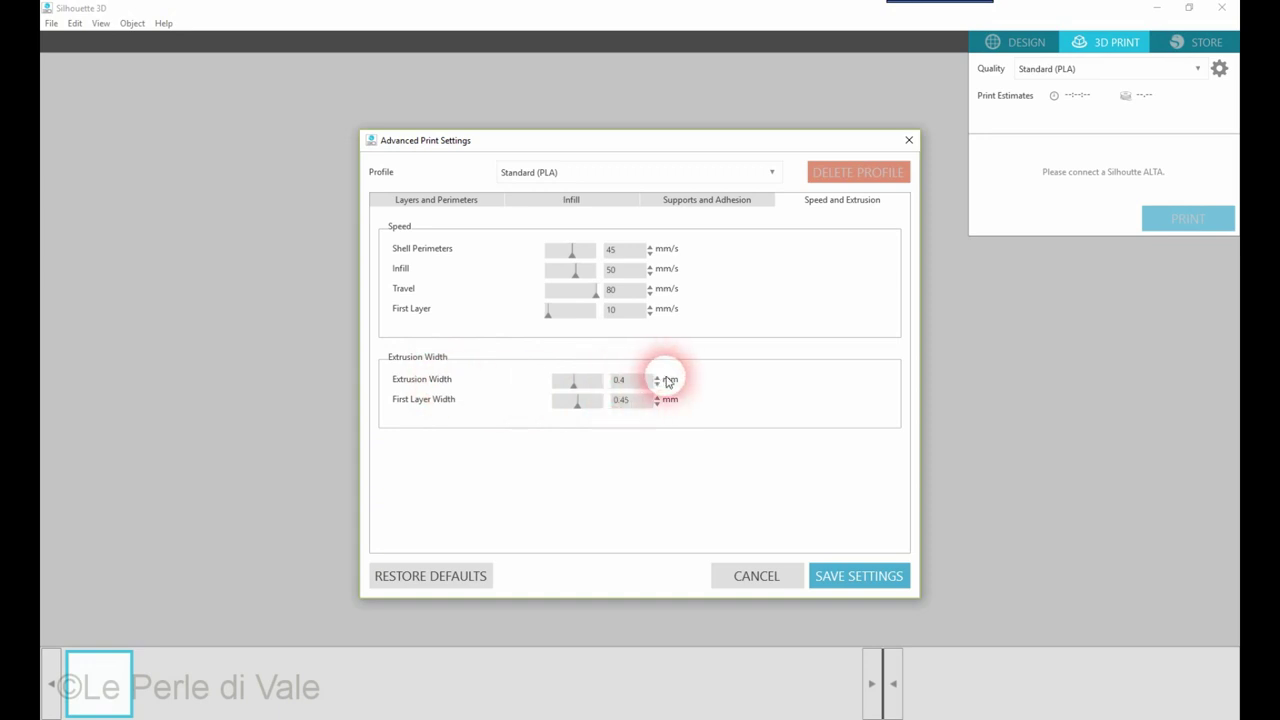
left_click(657, 378)
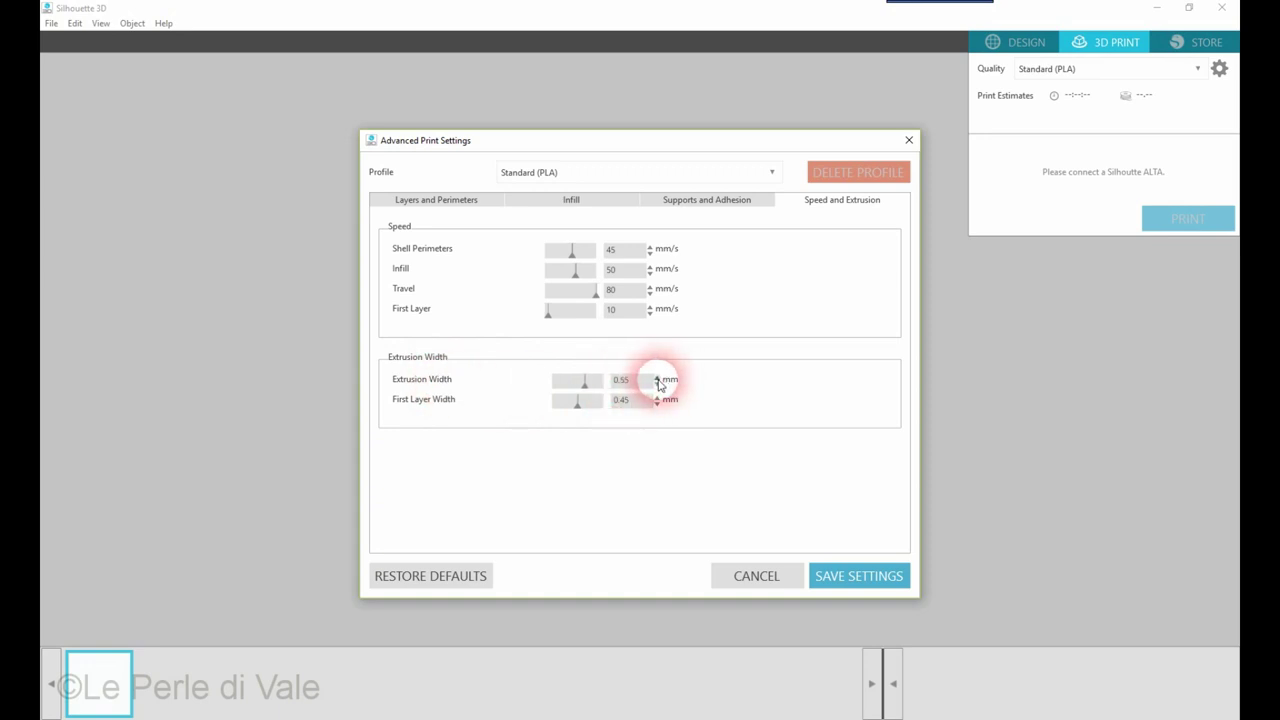
left_click(657, 384)
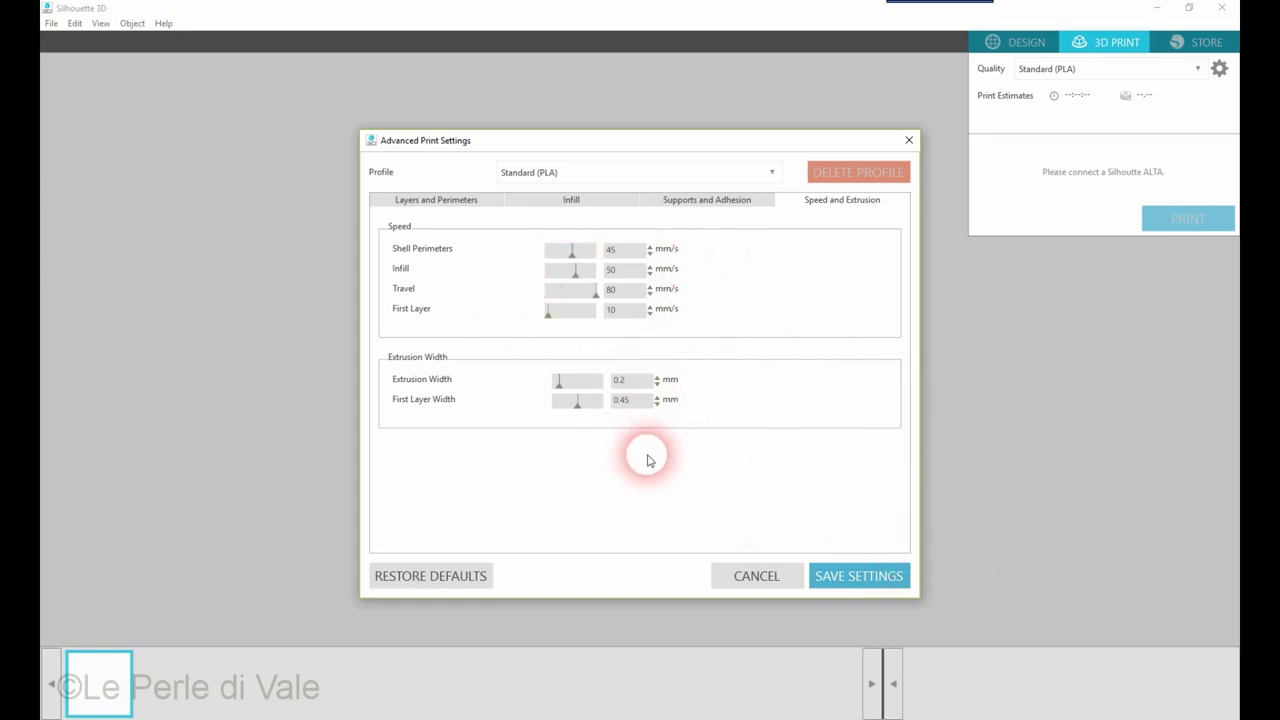
left_click(836, 580)
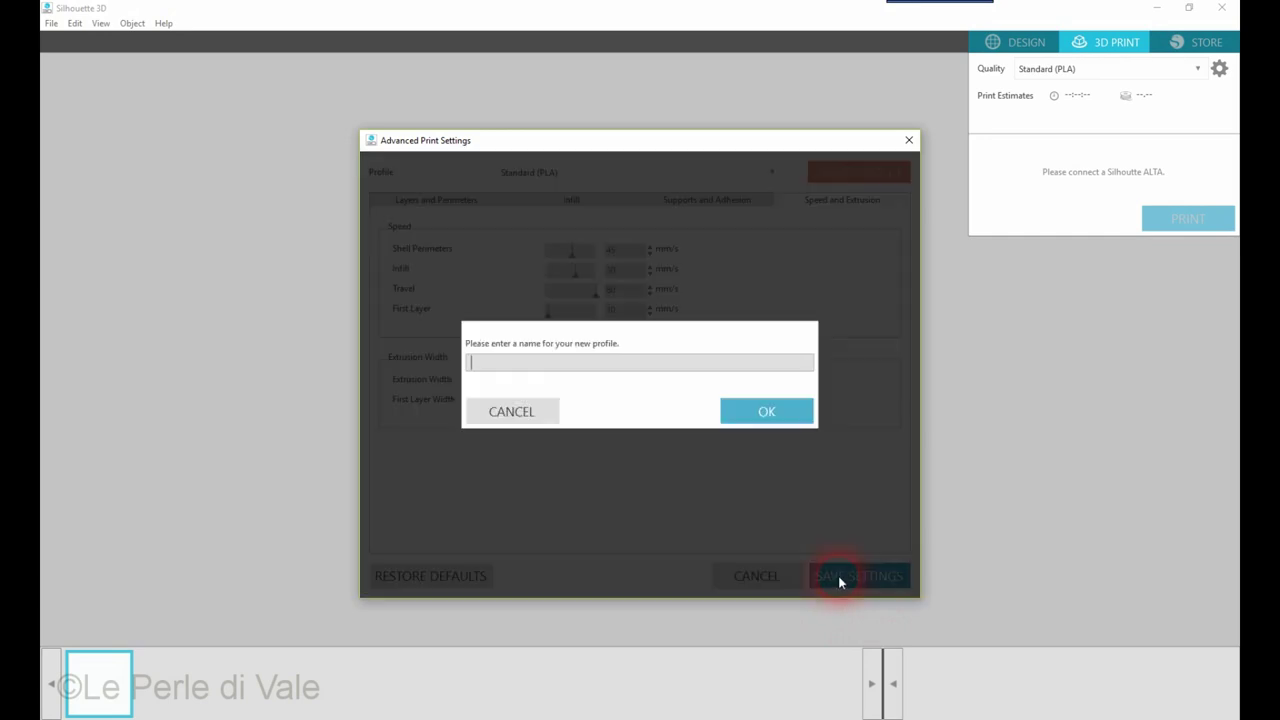
left_click(648, 369)
left_click(504, 418)
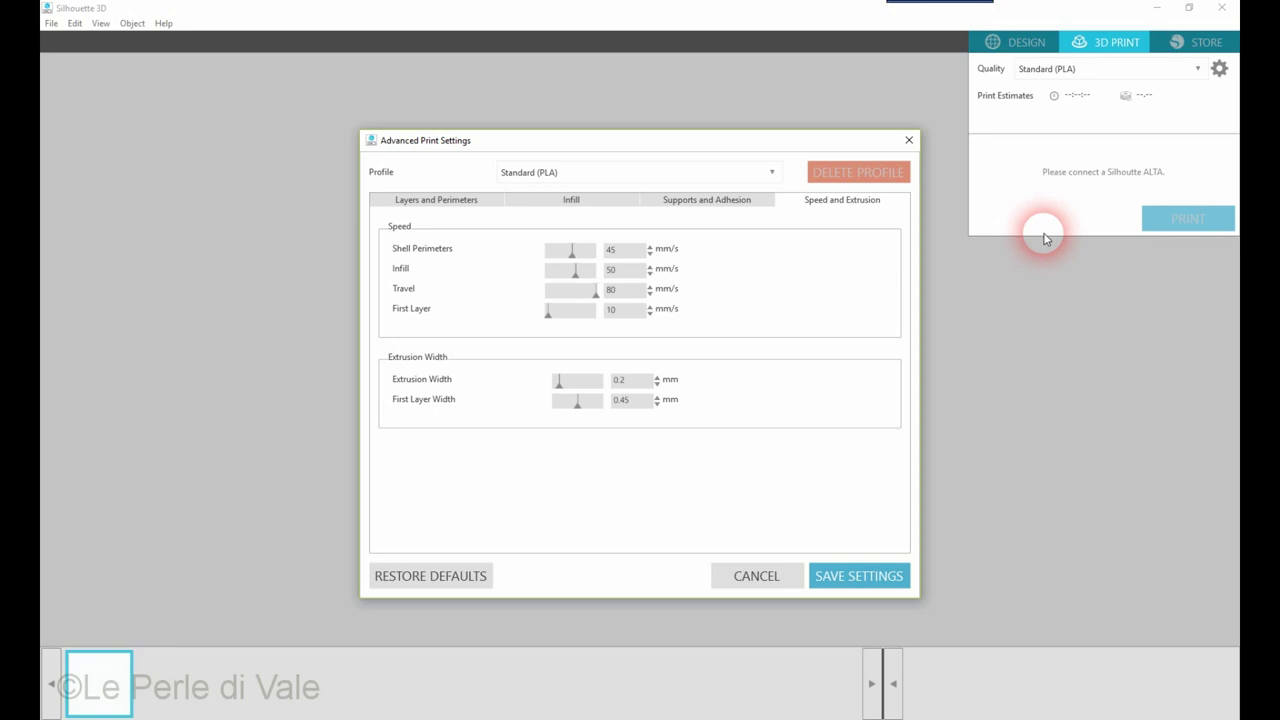
Choose the High Quality (PLA) profile and set its extrusion width to 0.2 mm and temperature to 195 °C.
left_click(766, 169)
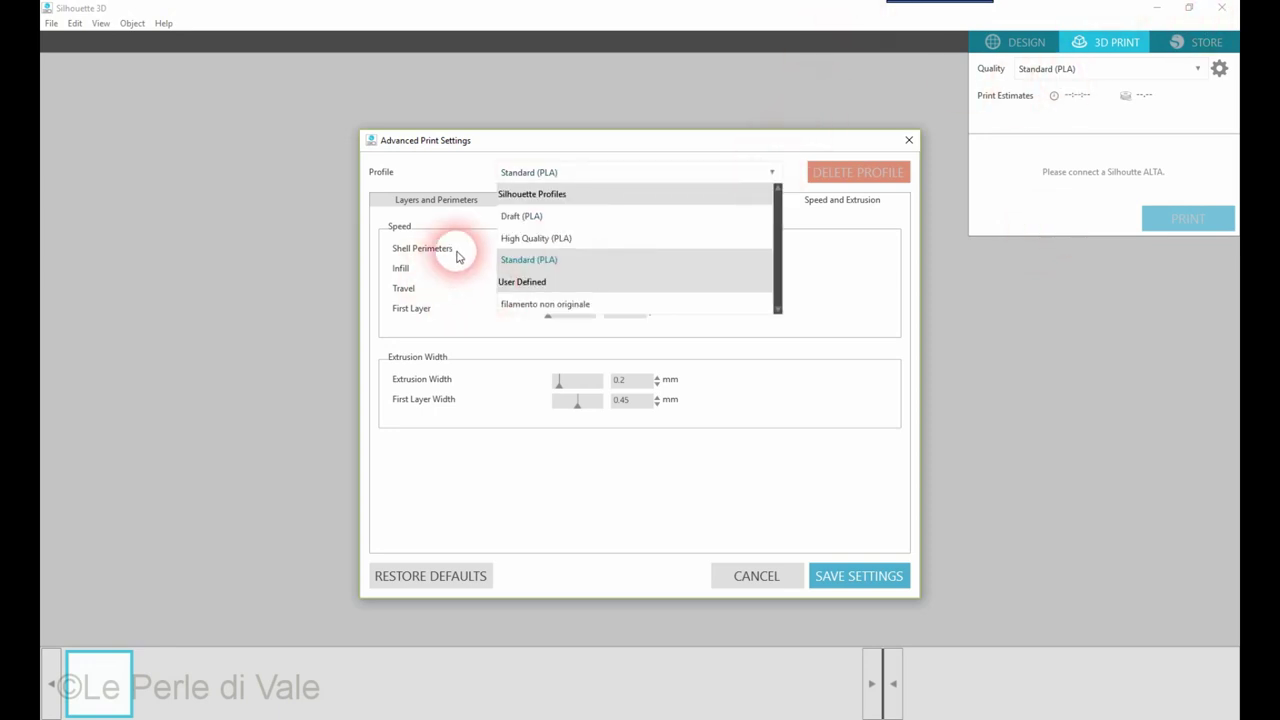
left_click(534, 240)
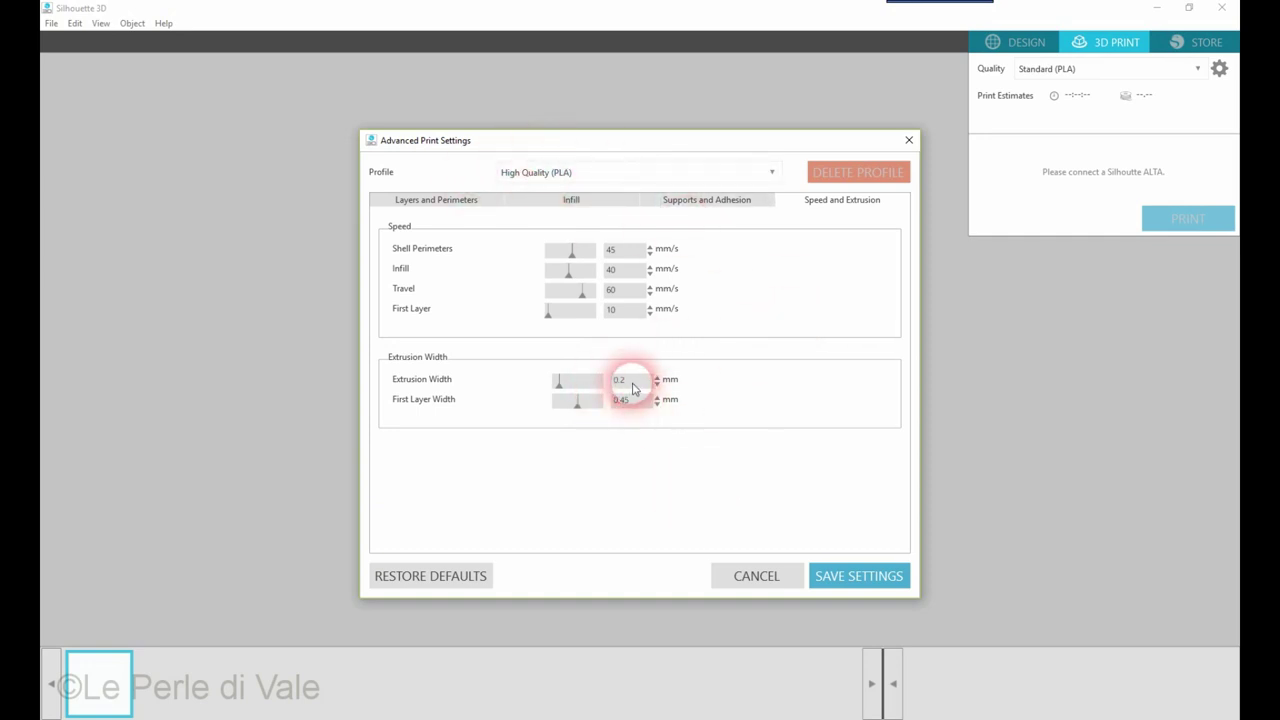
left_click(430, 202)
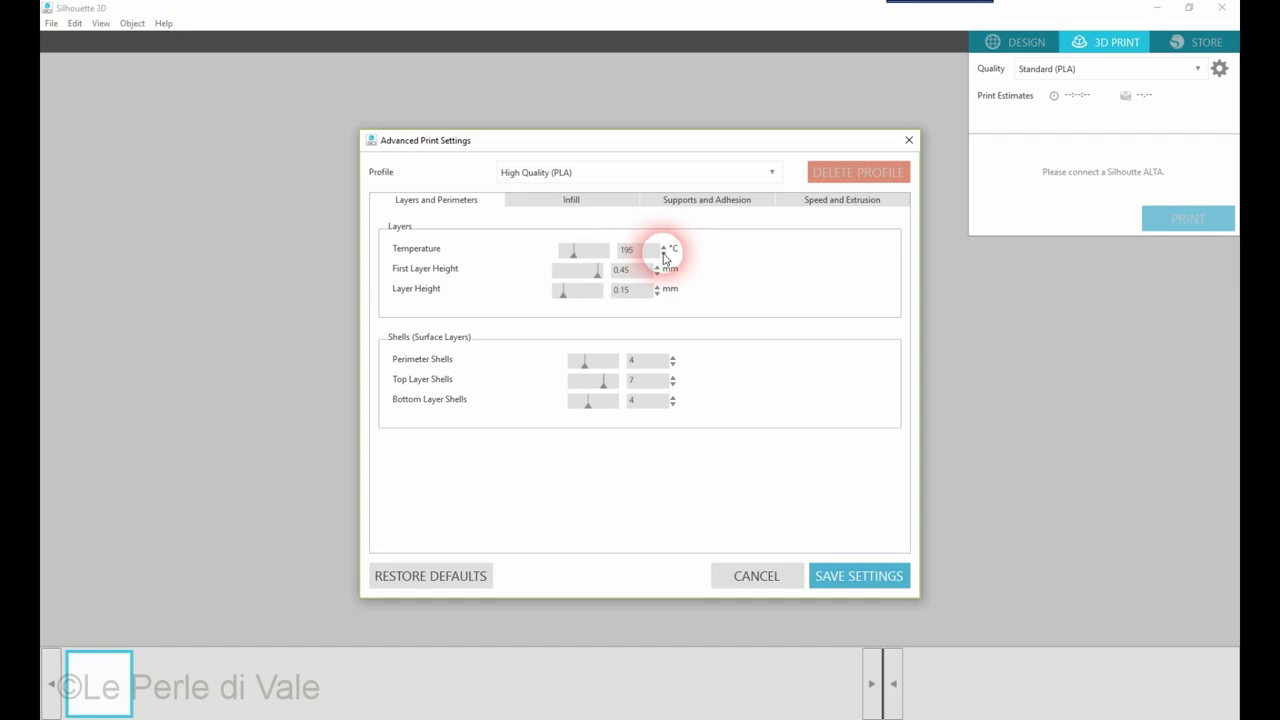
Save the modified High Quality (PLA) settings as a new profile named "filamento non originale-alto" and close the advanced print settings.
left_click(857, 580)
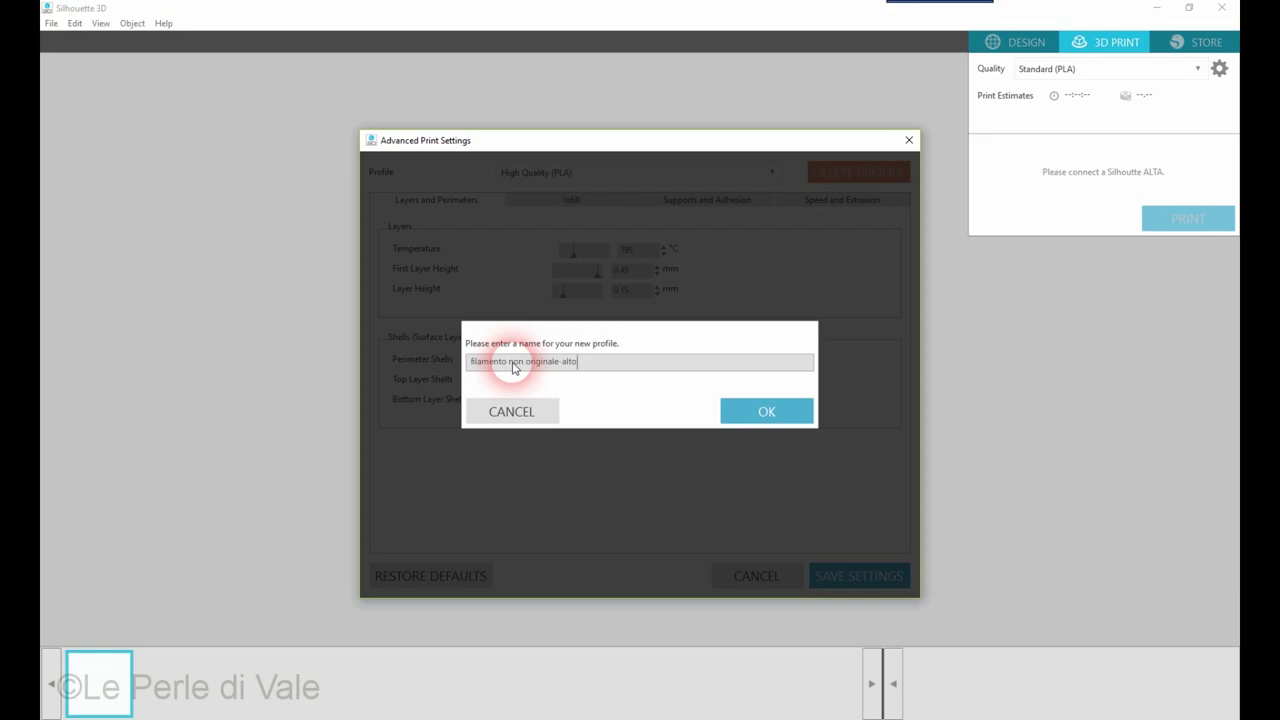
left_click(797, 409)
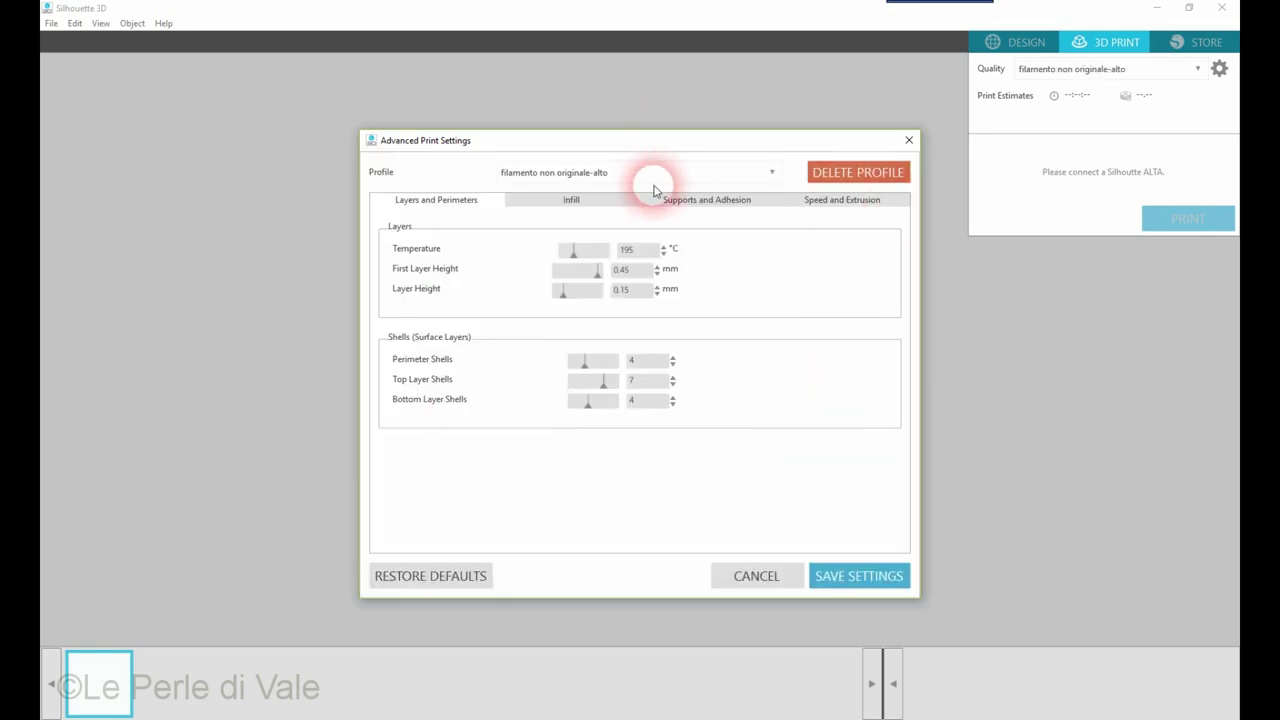
left_click(760, 172)
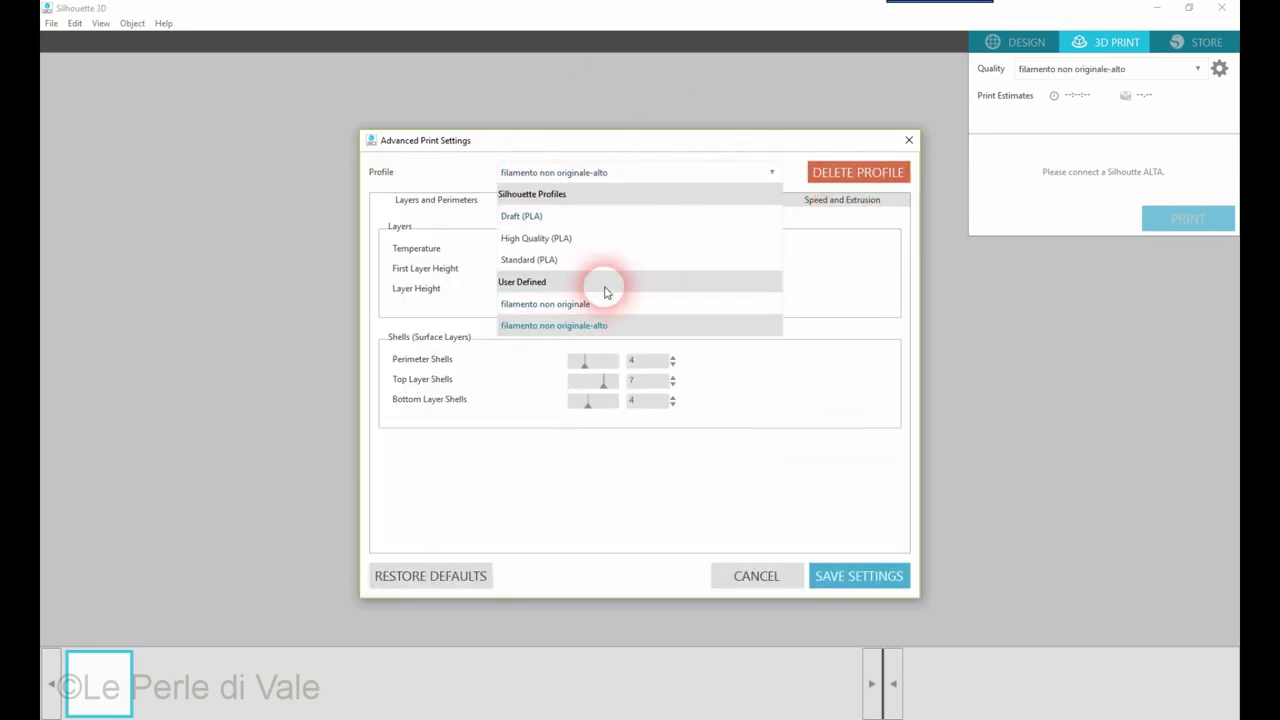
left_click(908, 143)
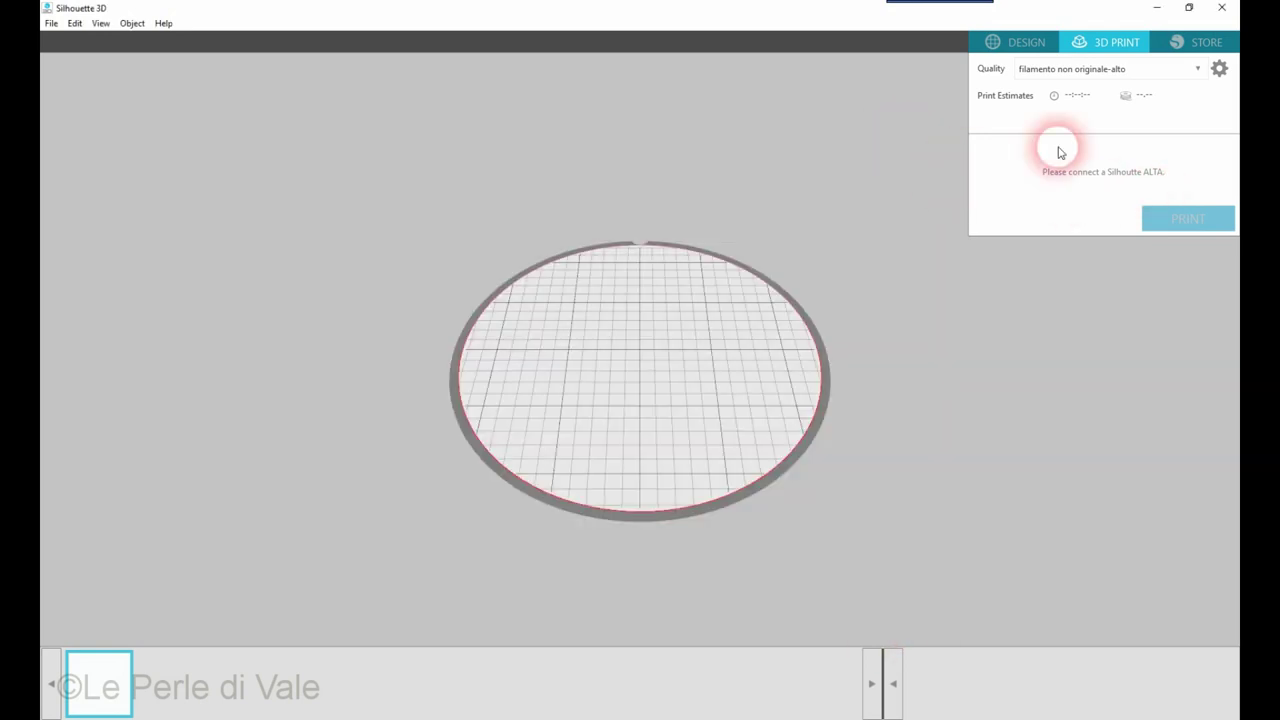
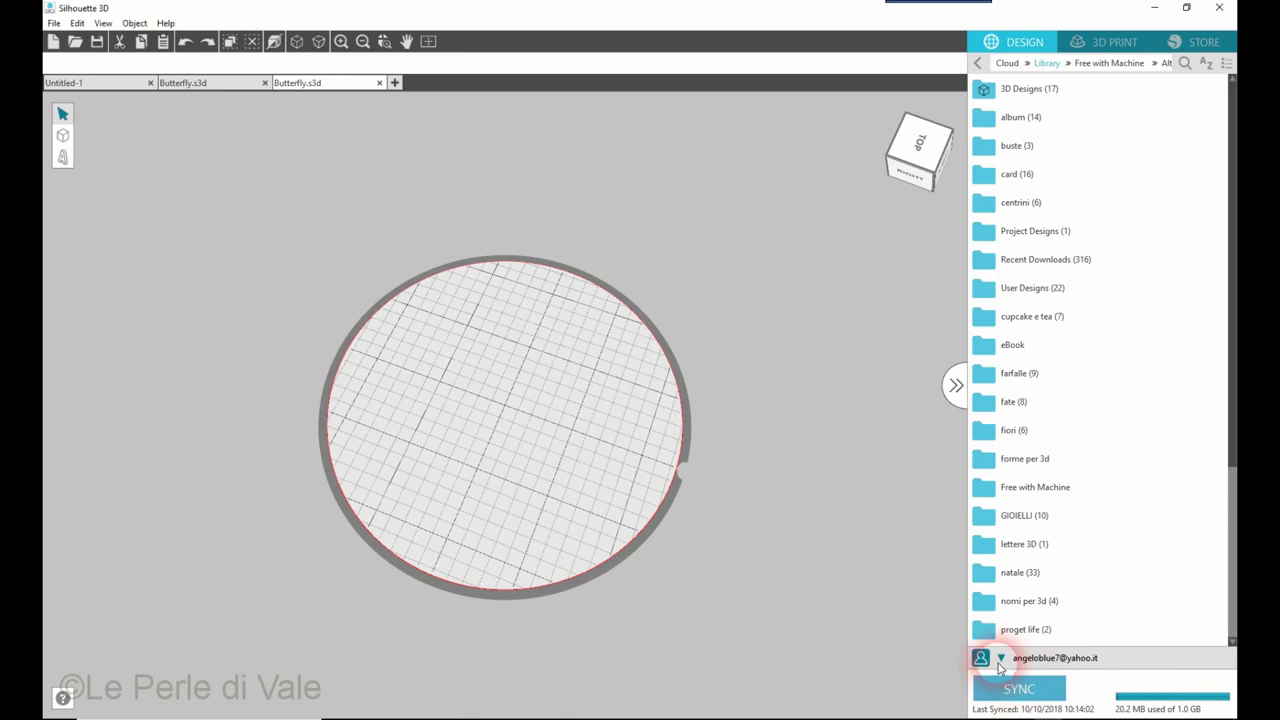
left_click(1001, 659)
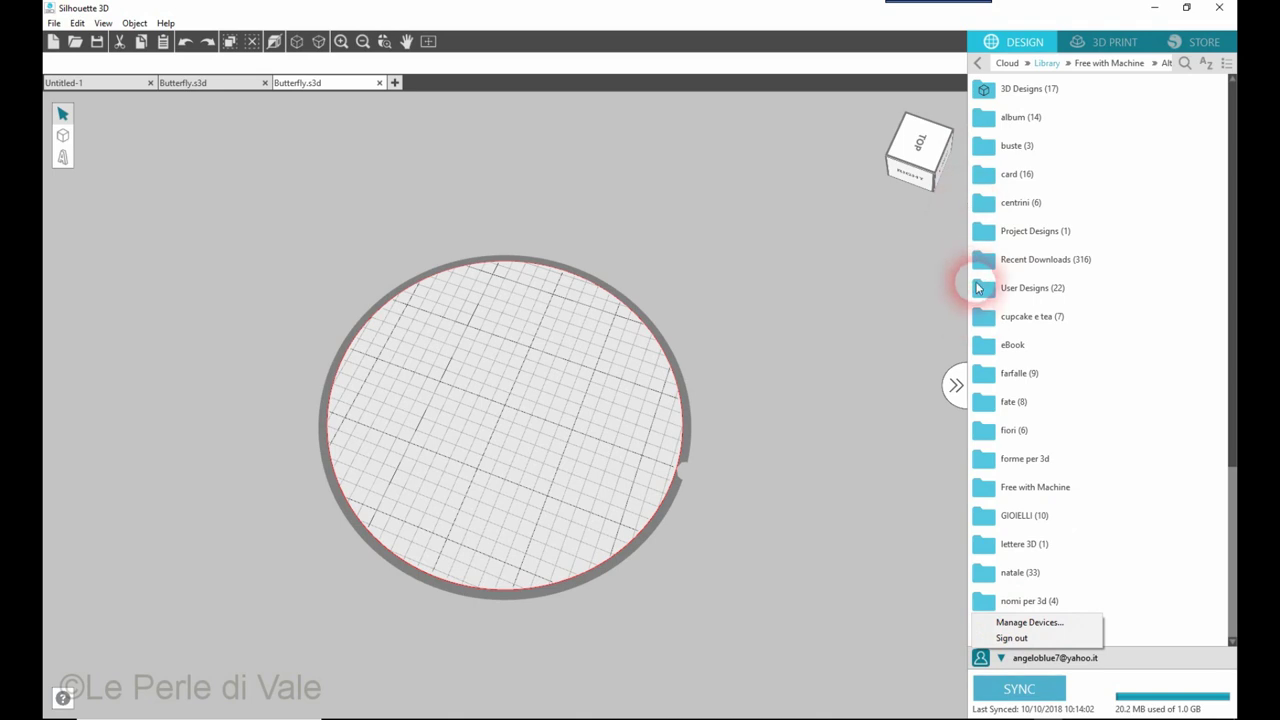
left_click(882, 264)
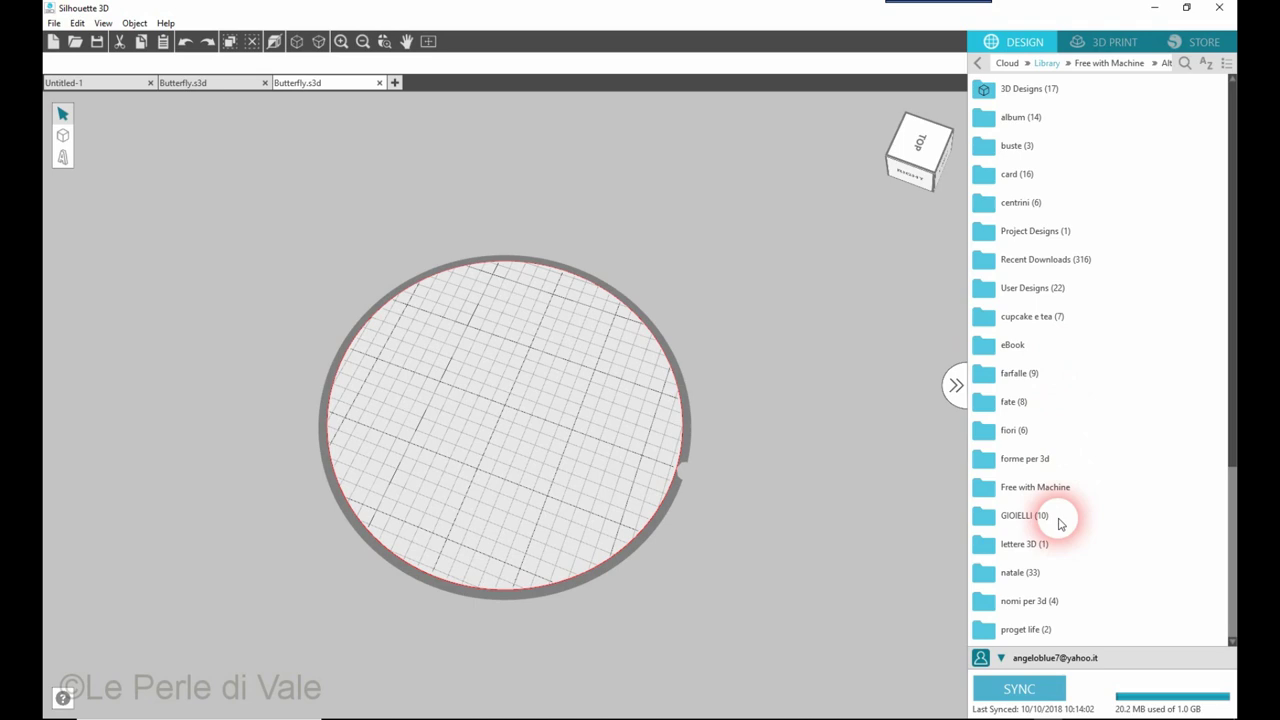
Examine the designs in the library's Alta folder under Free with Machine and in the 3D Designs folder.
left_click(1018, 487)
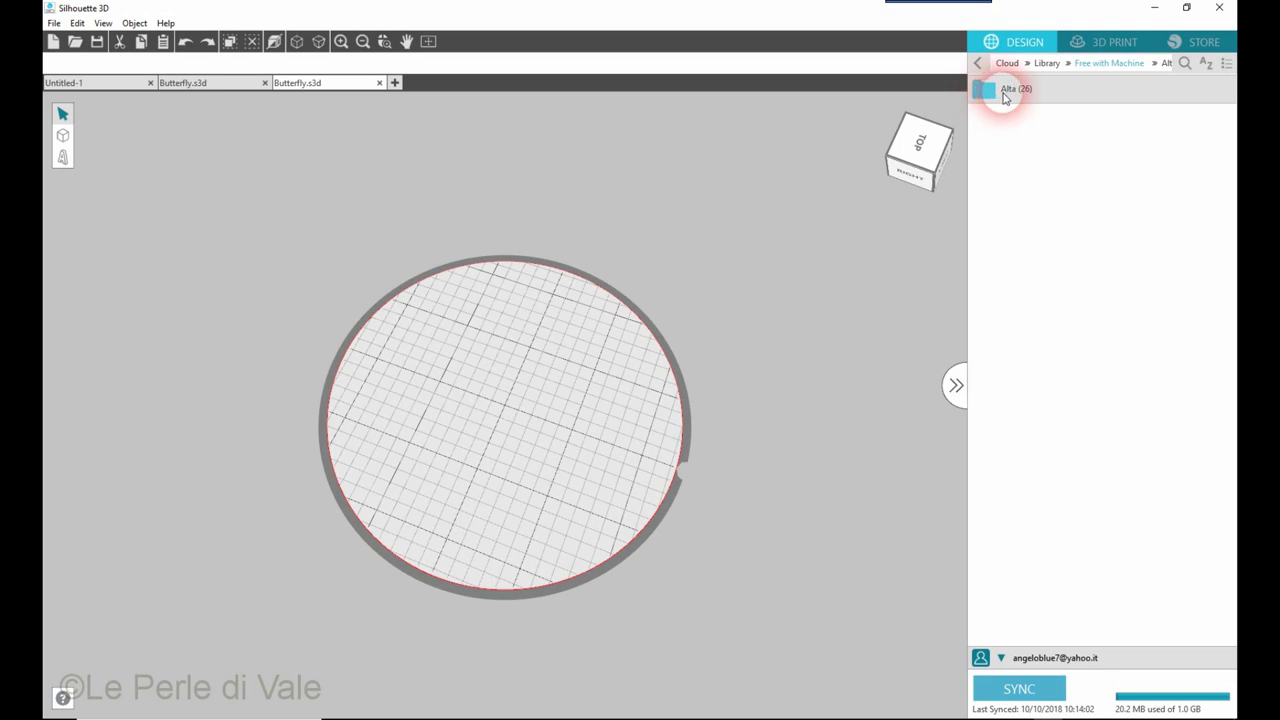
left_click(998, 95)
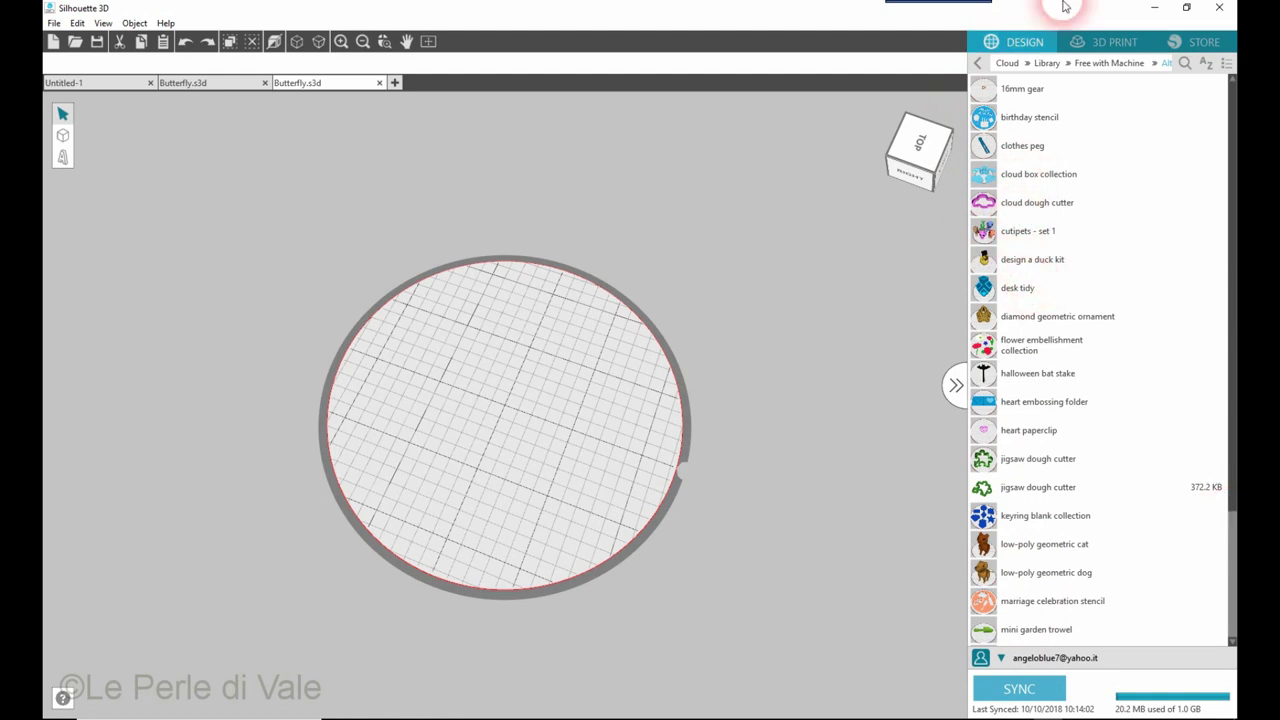
left_click(1049, 64)
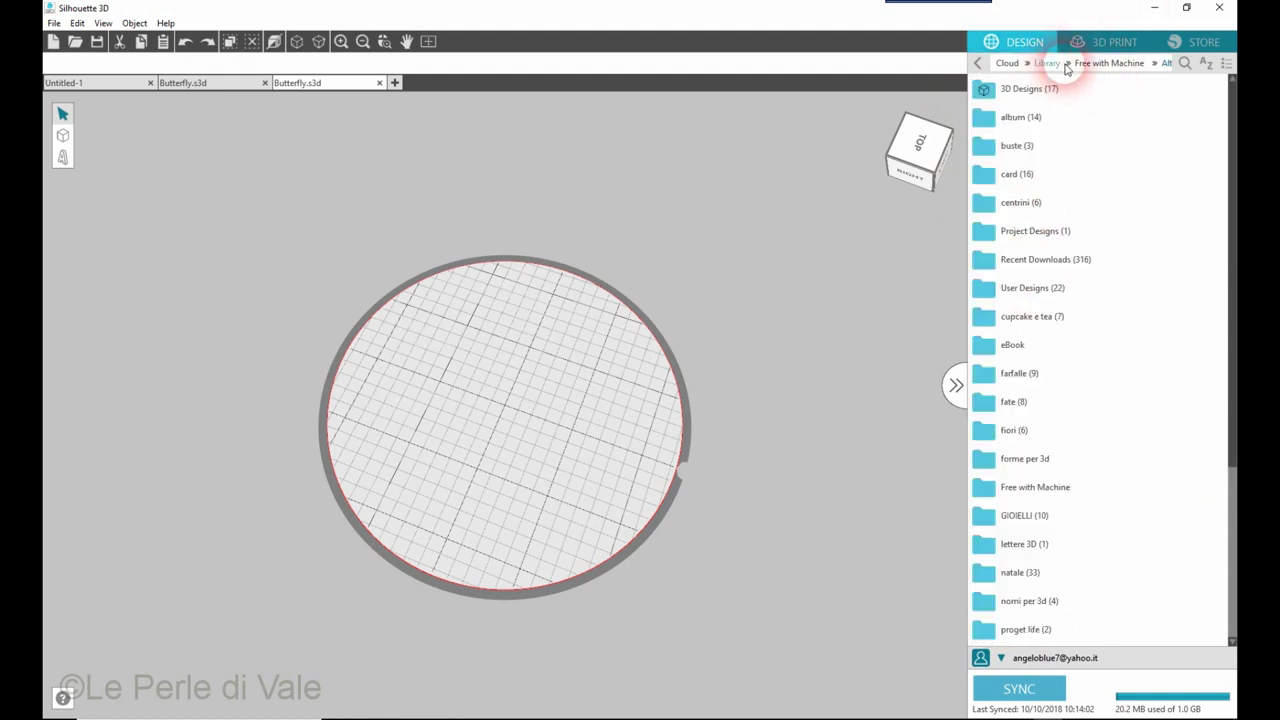
left_click(1016, 92)
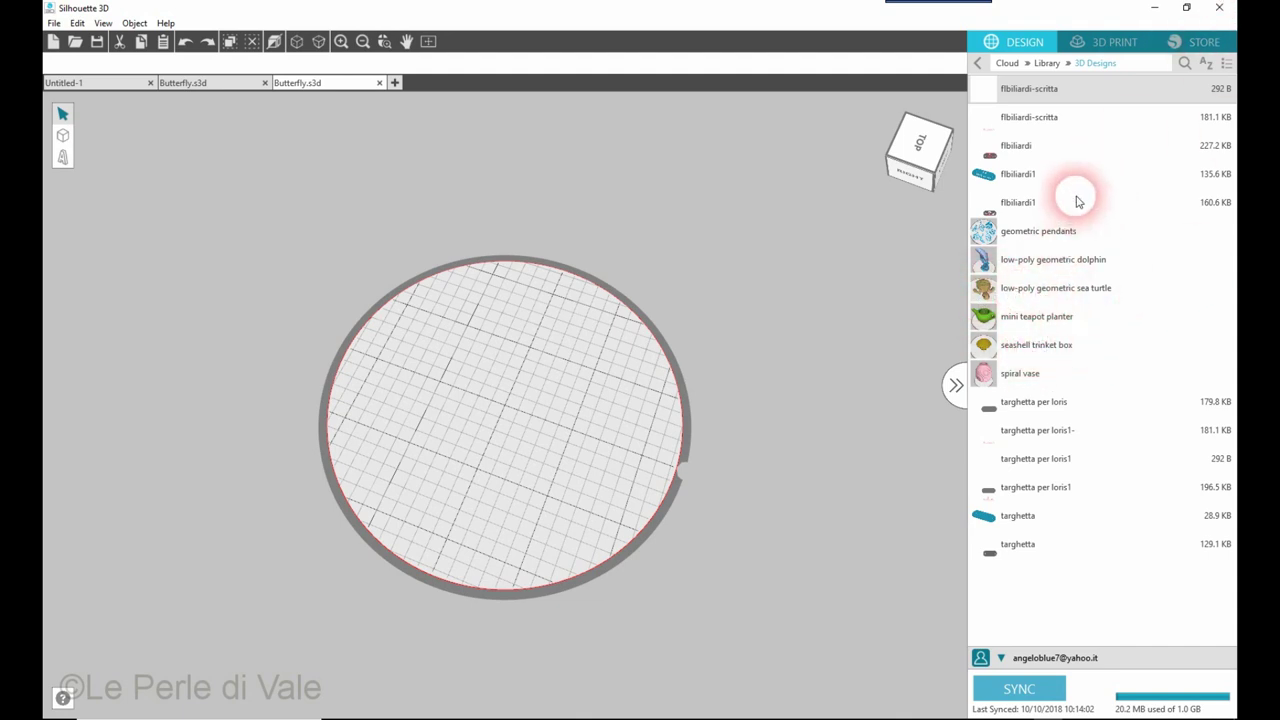
left_click(1048, 65)
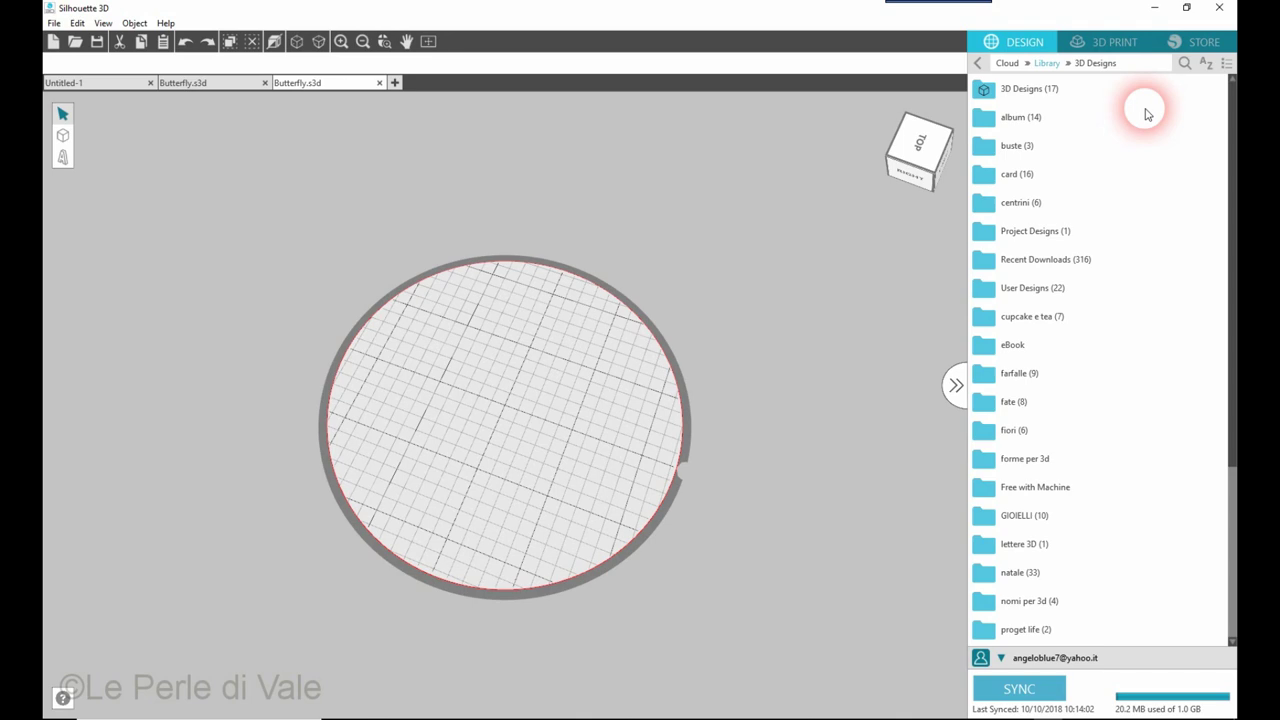
Add the Forget-Me-Not from the flower embellishment collection in the Alta folder to the build plate.
left_click(1018, 490)
left_click(1000, 89)
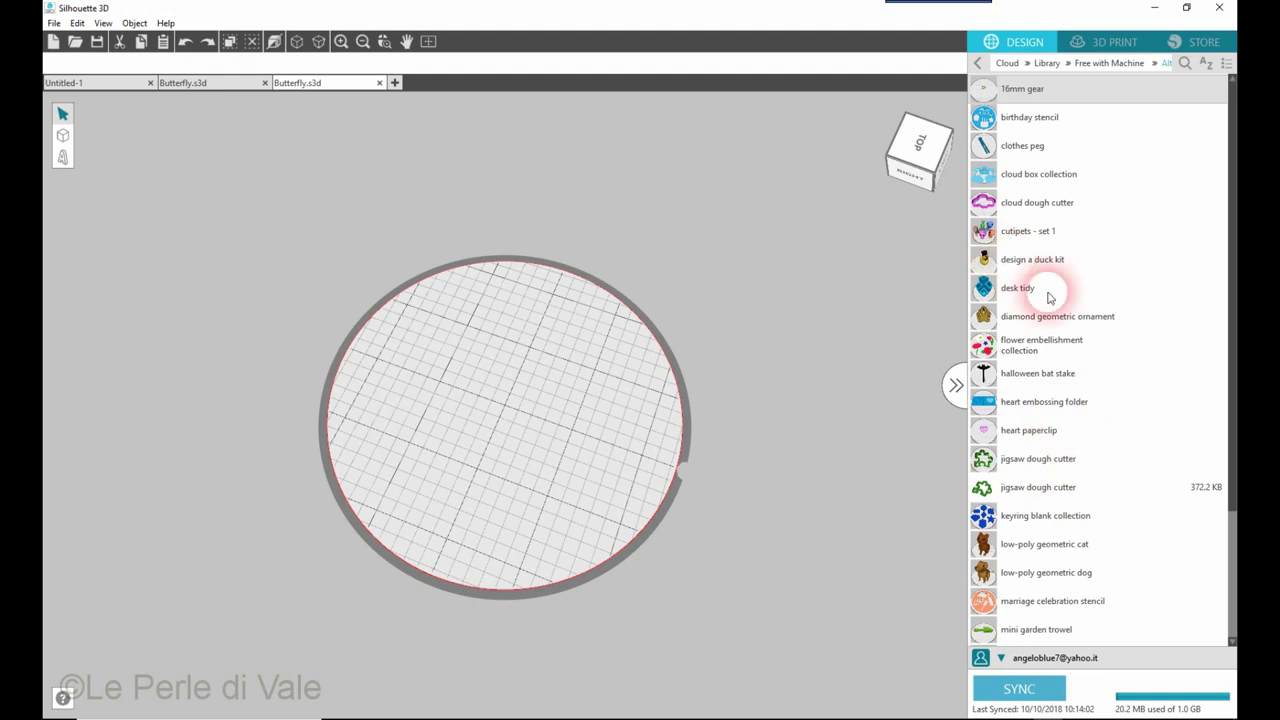
left_click(1043, 343)
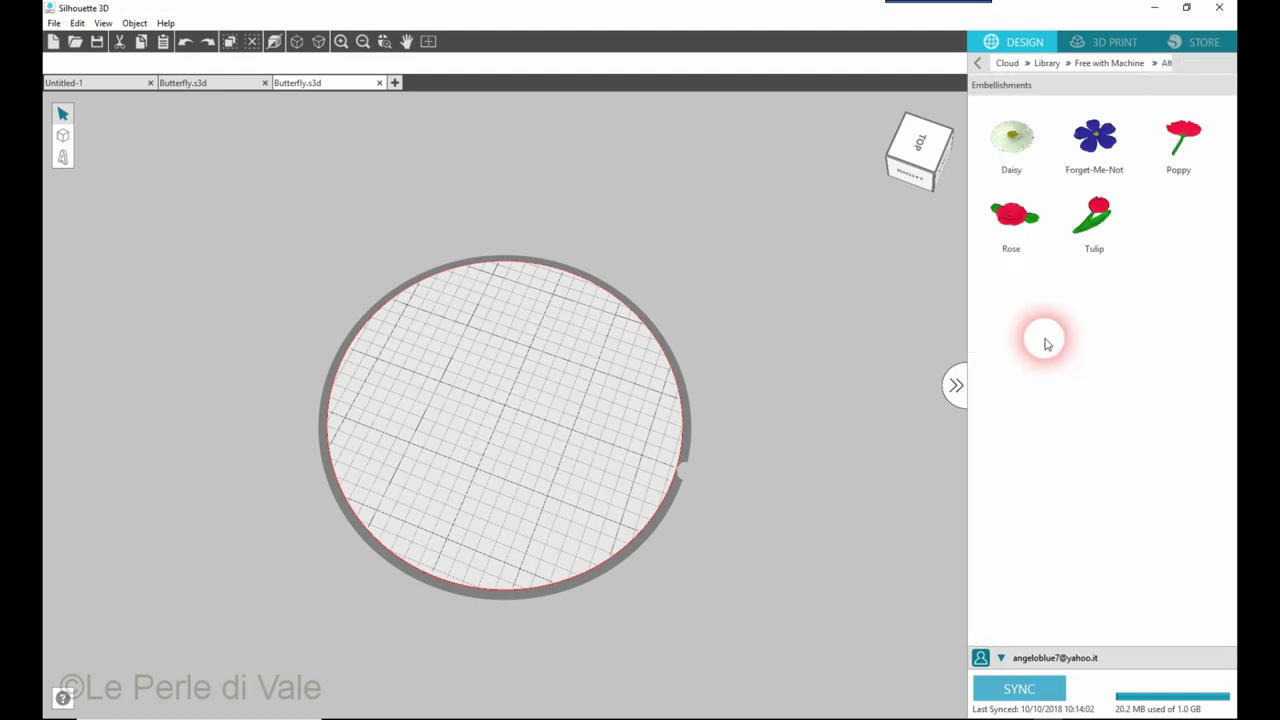
double_click(1105, 135)
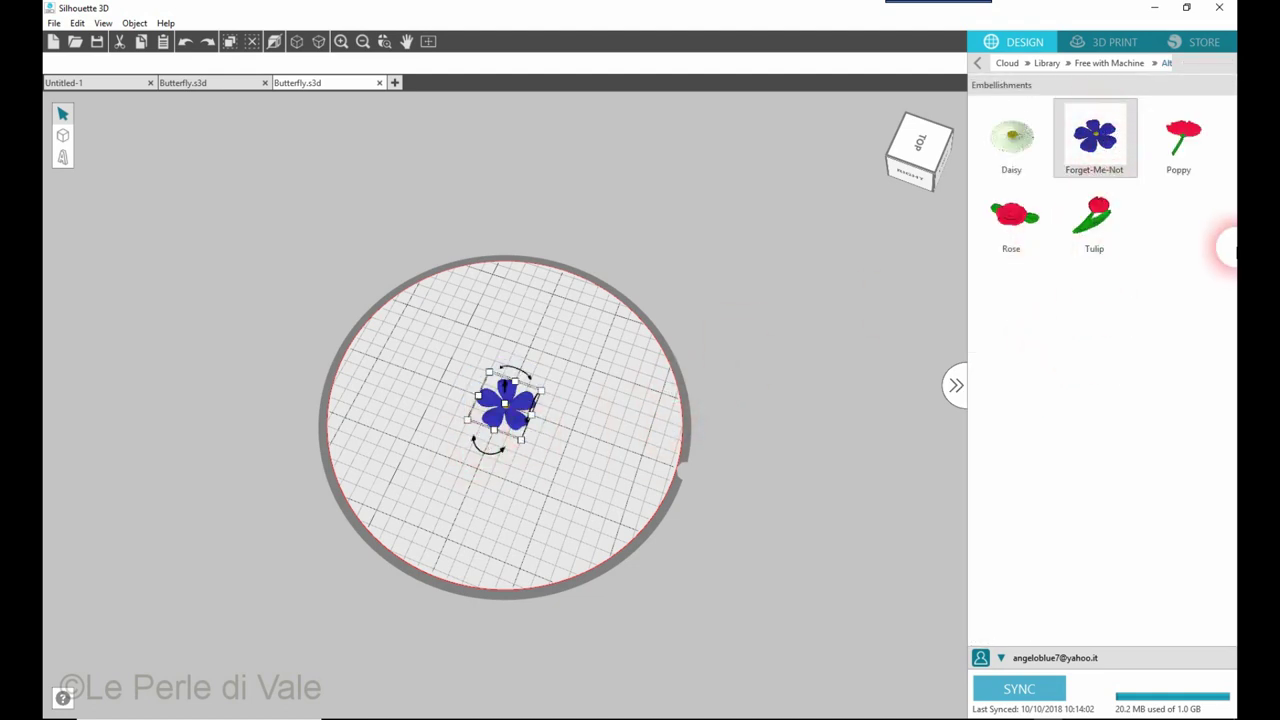
Enlarge the forget-me-not on the build plate to a depth of about 1.16 inches.
left_click(530, 440)
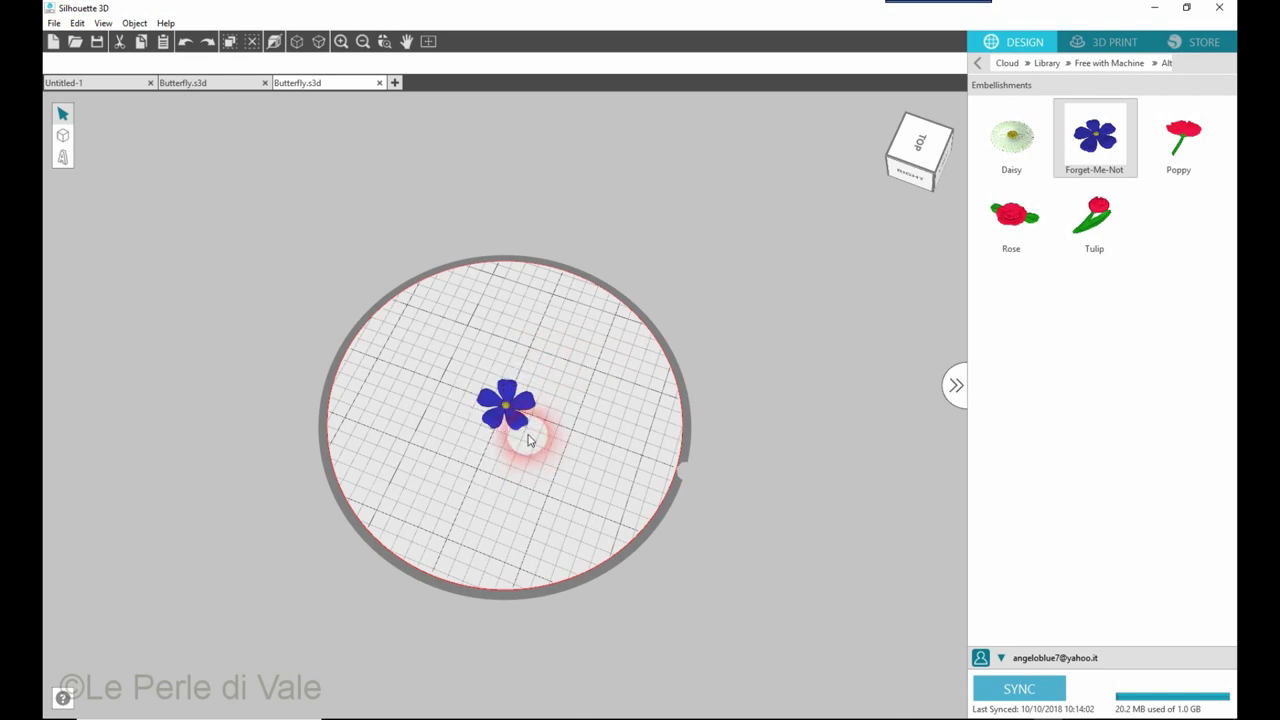
left_click(522, 428)
left_click_drag(528, 440, 529, 481)
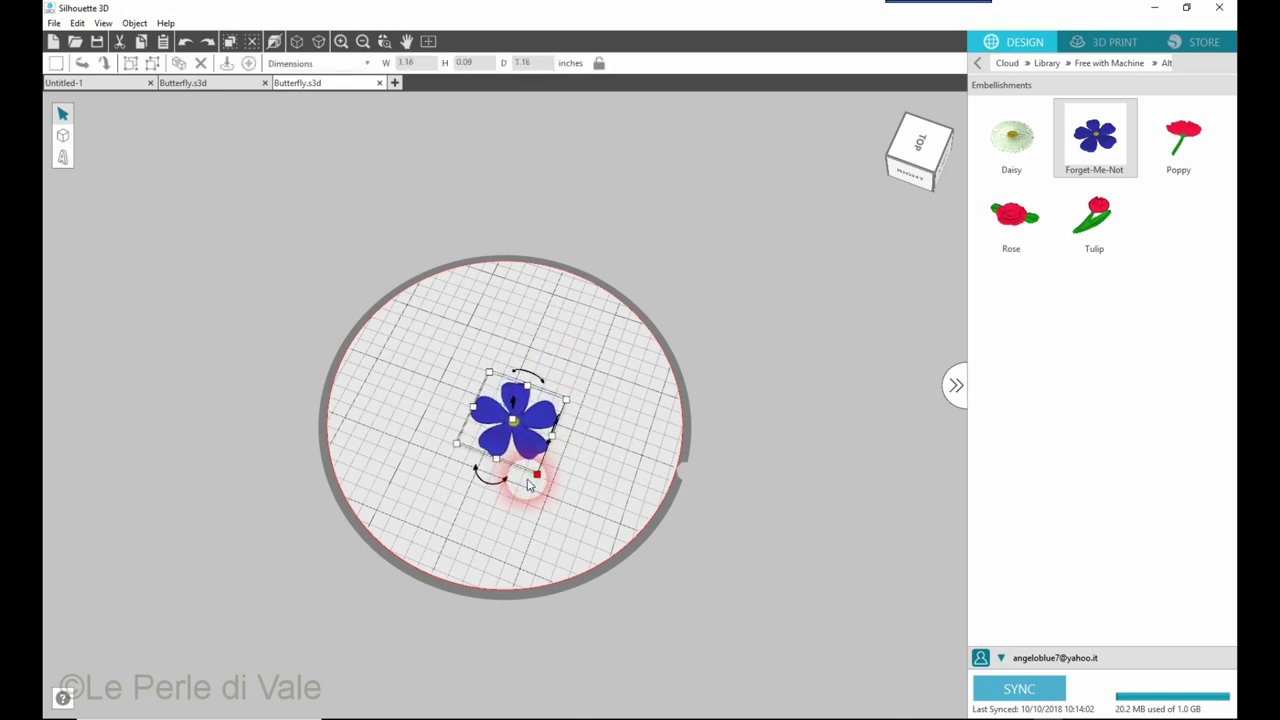
In the 3D print preview, compare the flower's estimates for Standard (PLA) and filamento non originale-alto, leaving filamento non originale-alto selected.
left_click(1095, 42)
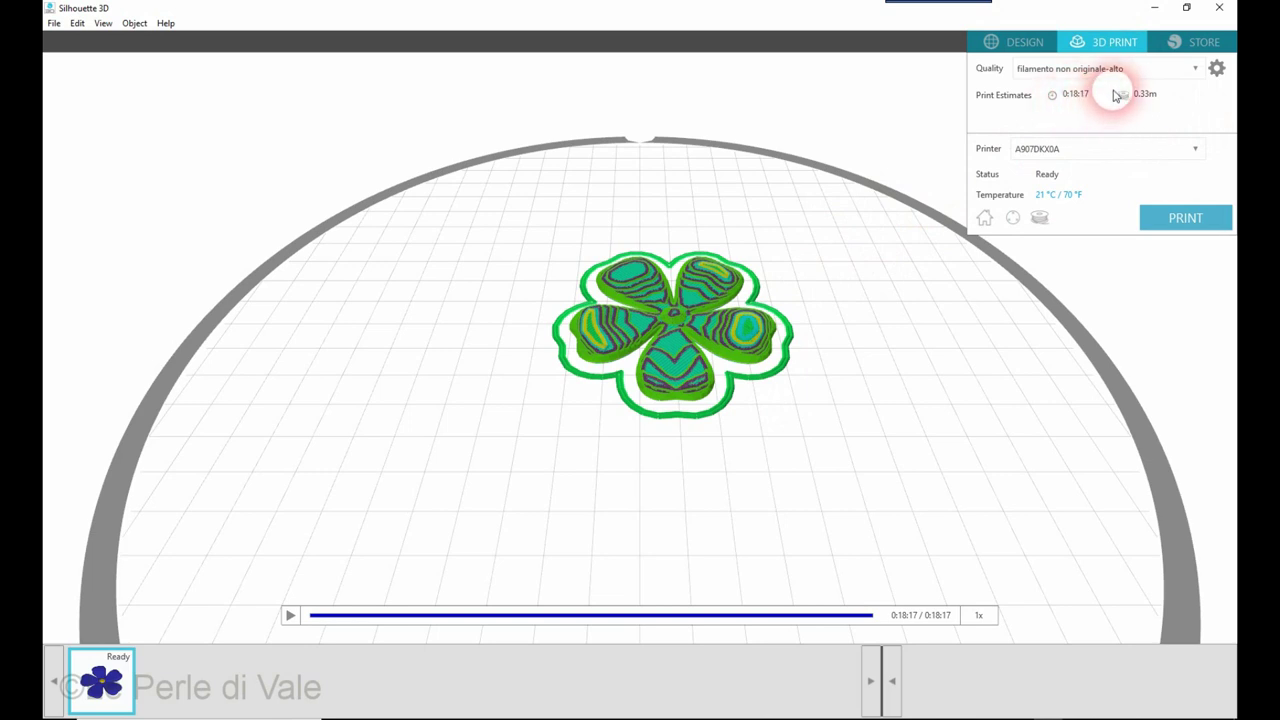
left_click(1083, 72)
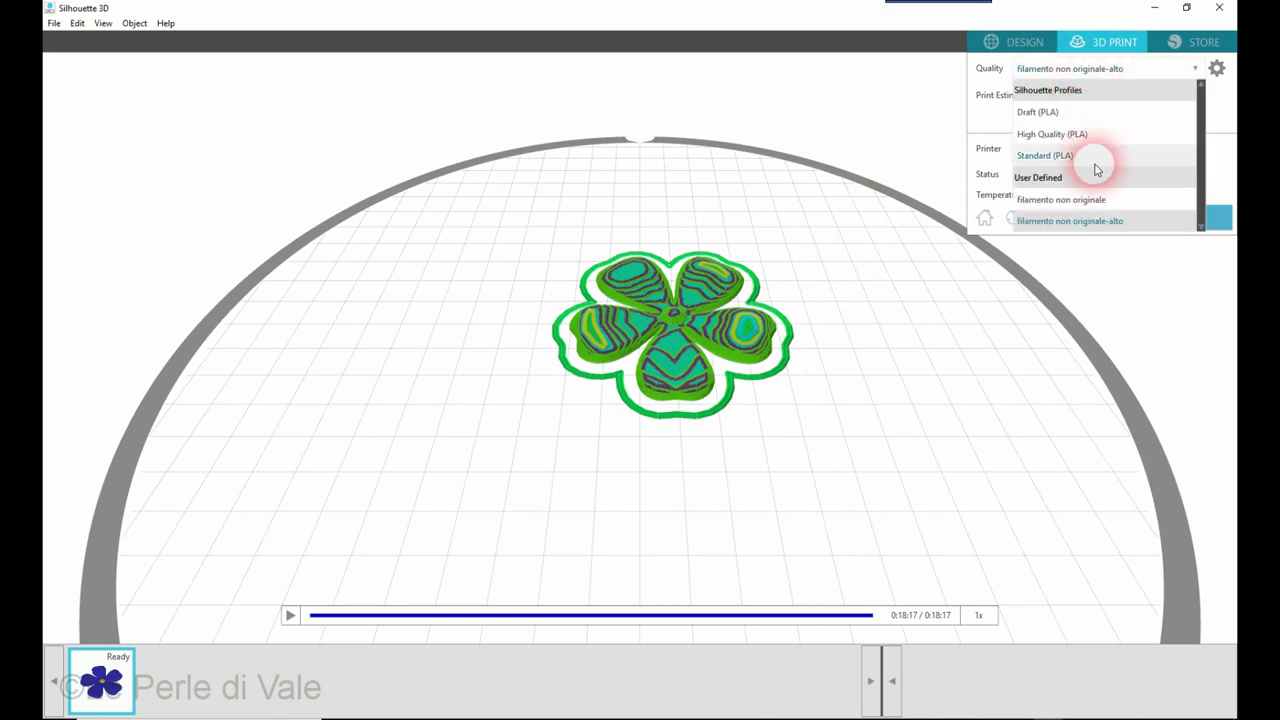
left_click(1040, 156)
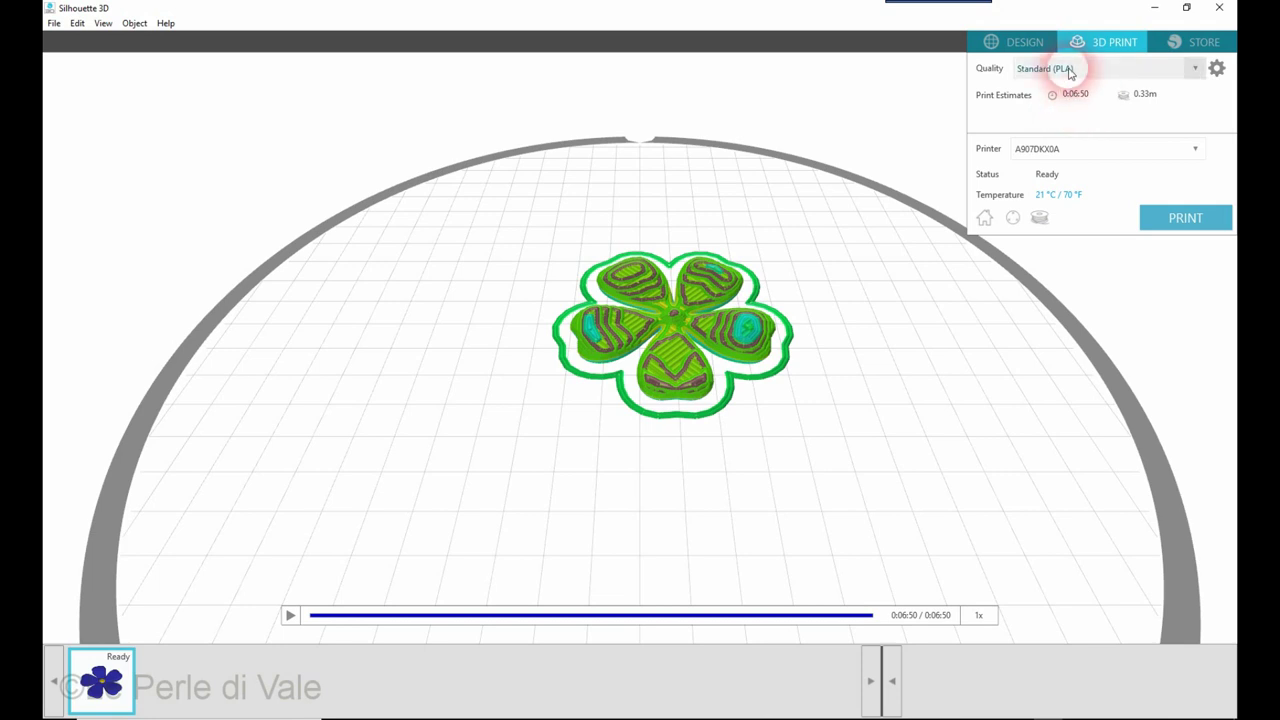
left_click(1074, 70)
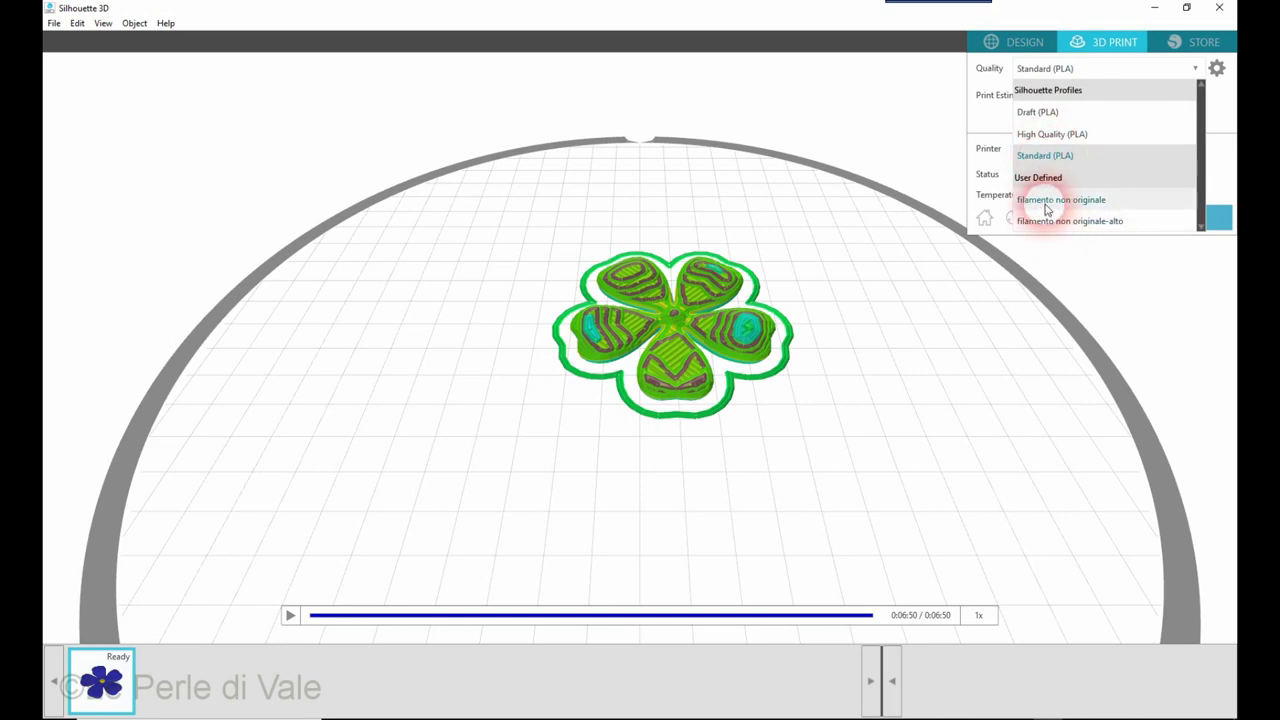
left_click(1117, 222)
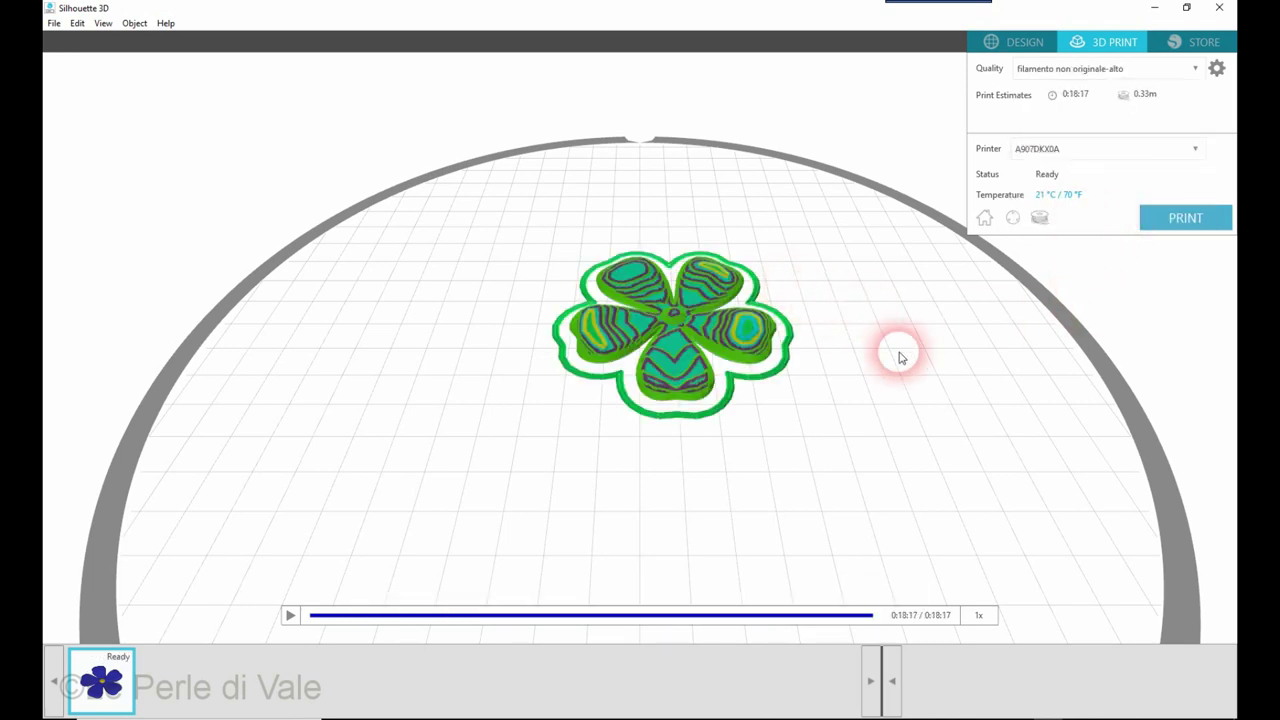